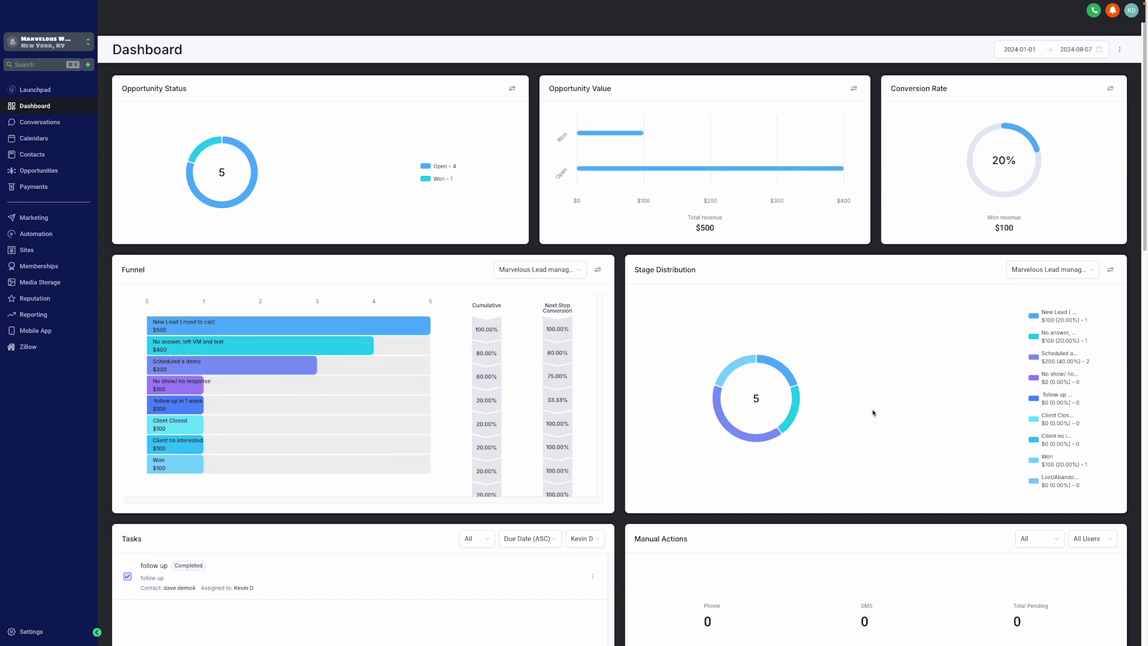
- Scroll down the KPI dashboard to the Lead Source Report
{"action": "scroll", "coordinate": [468, 483], "scroll_direction": "down", "scroll_amount": 1}
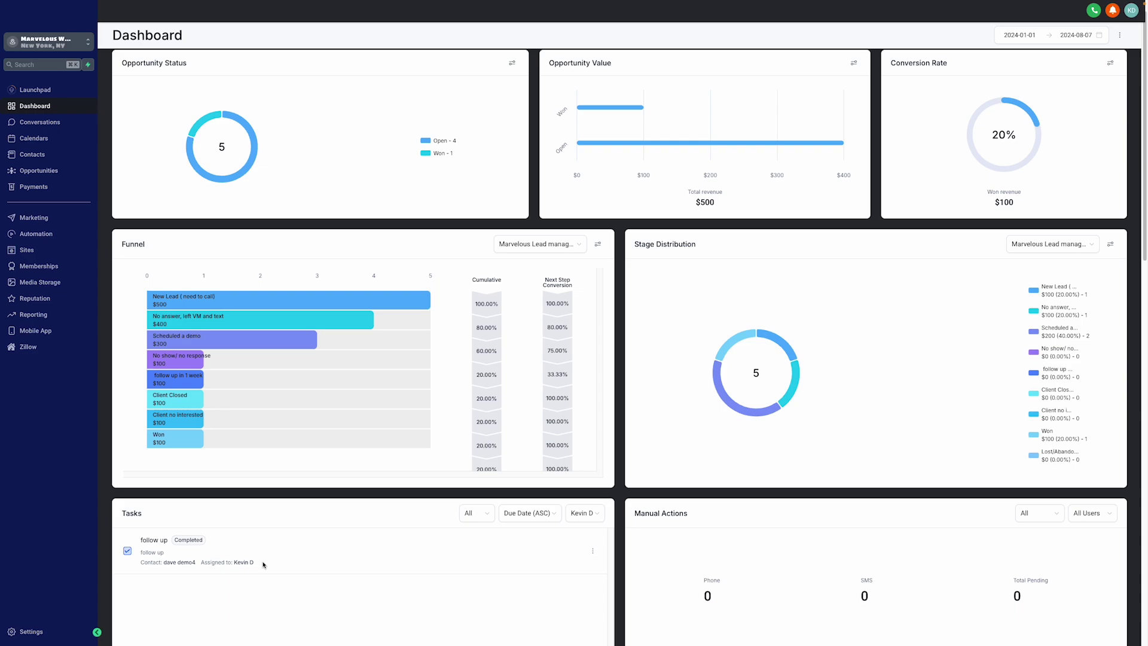
{"action": "scroll", "coordinate": [312, 558], "scroll_direction": "down", "scroll_amount": 3}
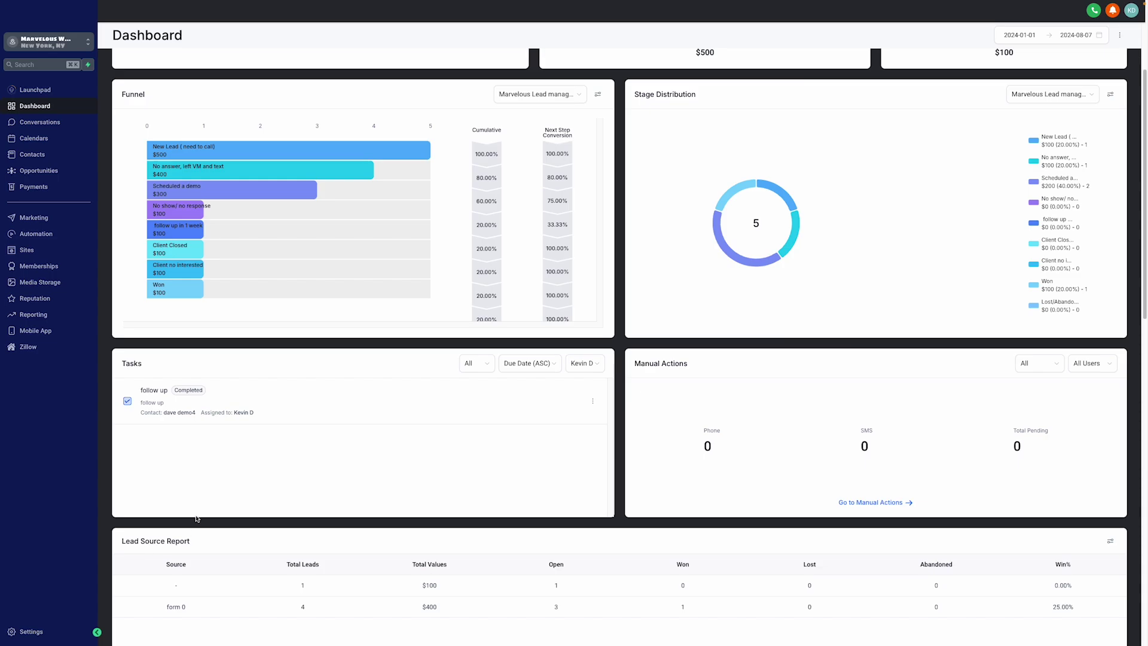
- Open Calendars and step forward to May 2024, then back to April 2024
{"action": "left_click", "coordinate": [49, 139]}
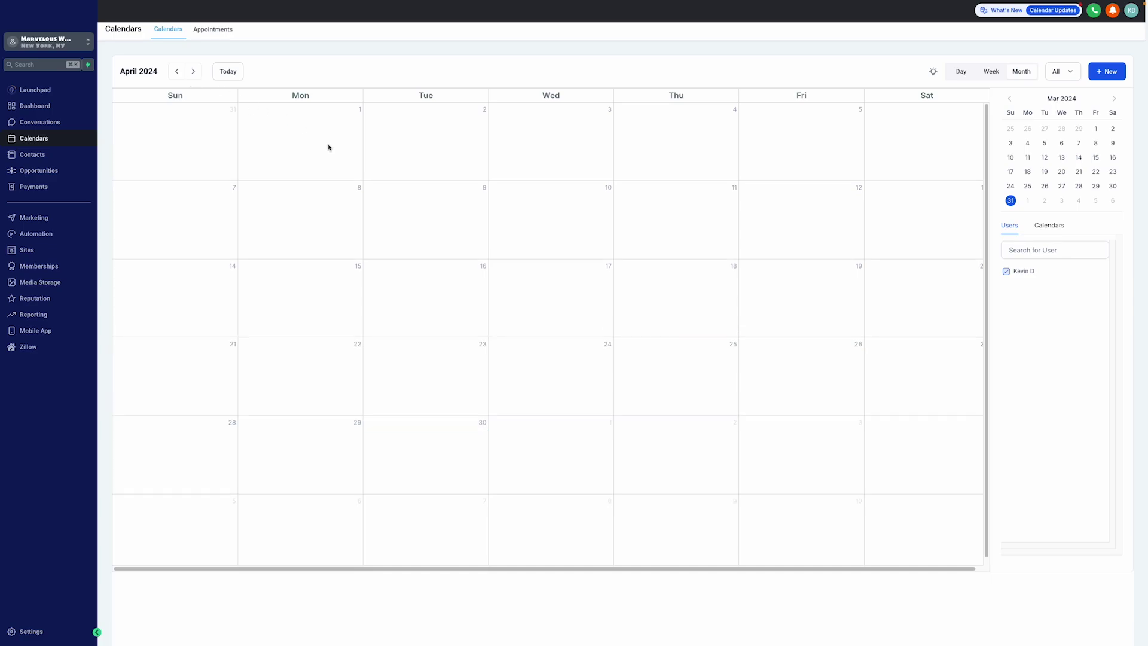
{"action": "left_click", "coordinate": [193, 71]}
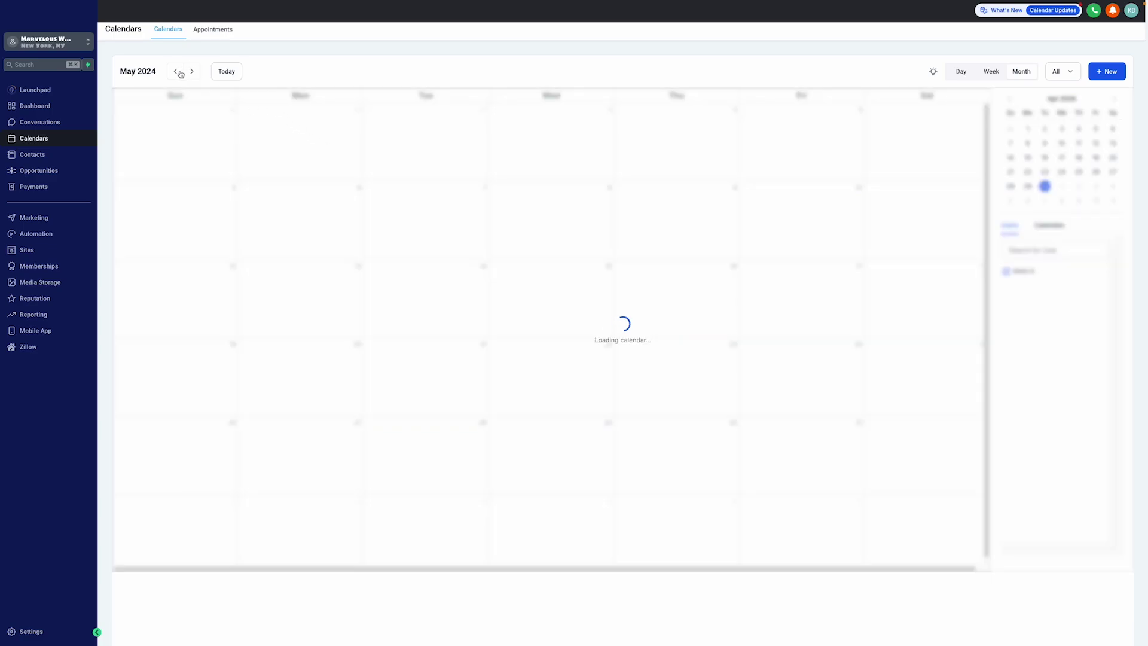
{"action": "left_click", "coordinate": [178, 72]}
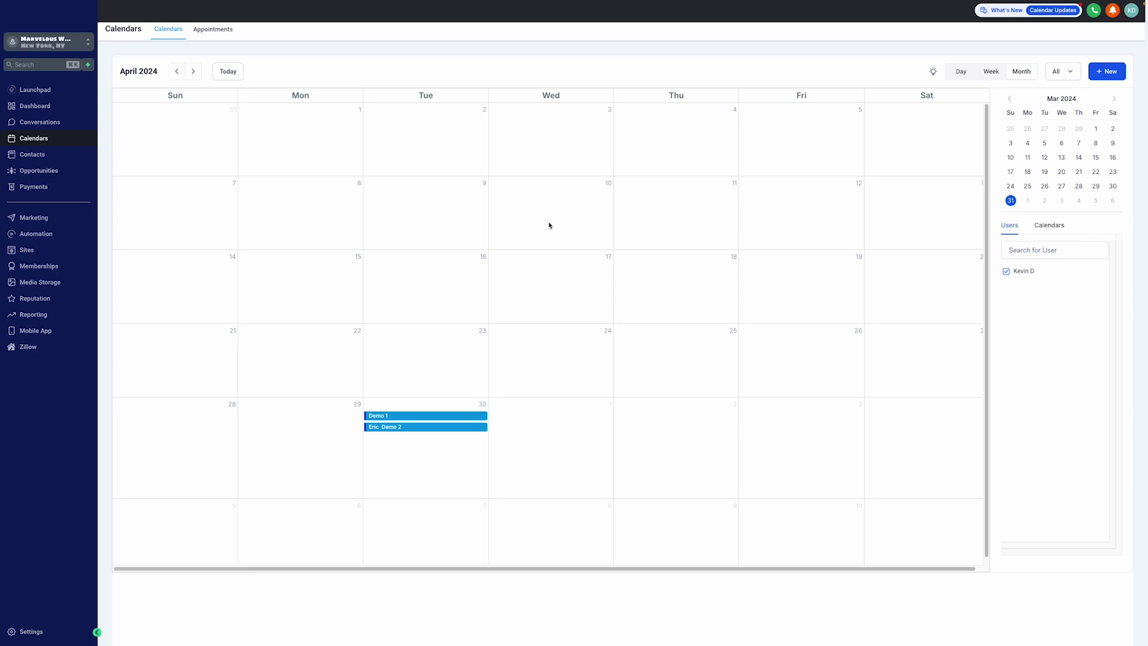
- Try the Day and Week views, return to Month view, and focus the user search box
{"action": "left_click", "coordinate": [961, 73]}
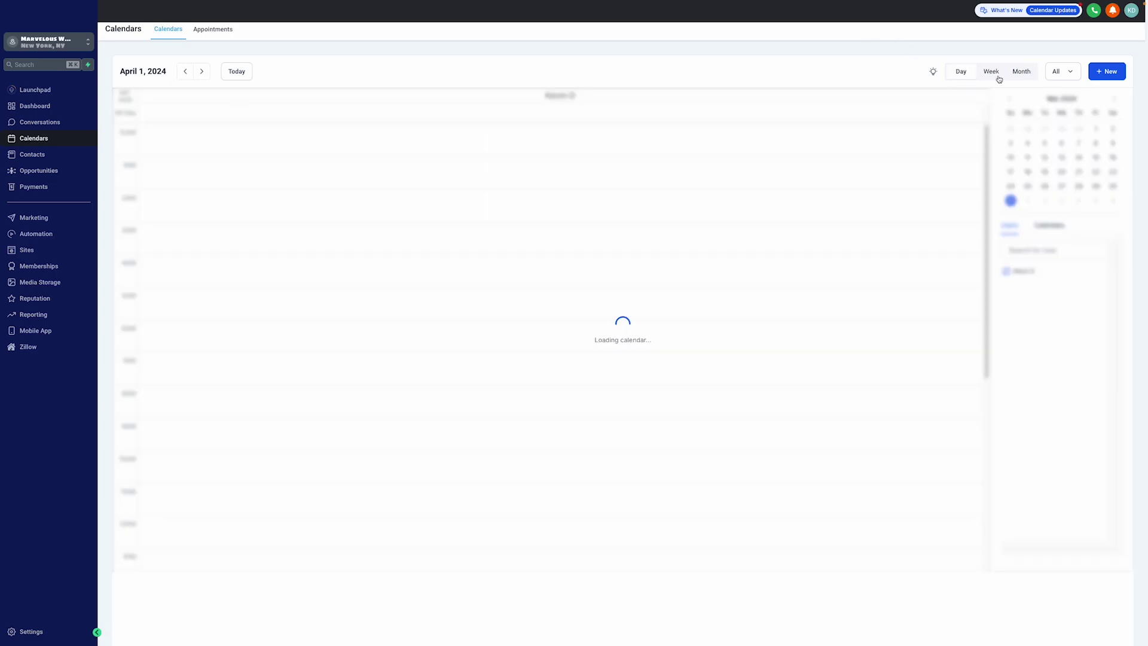
{"action": "left_click", "coordinate": [991, 72]}
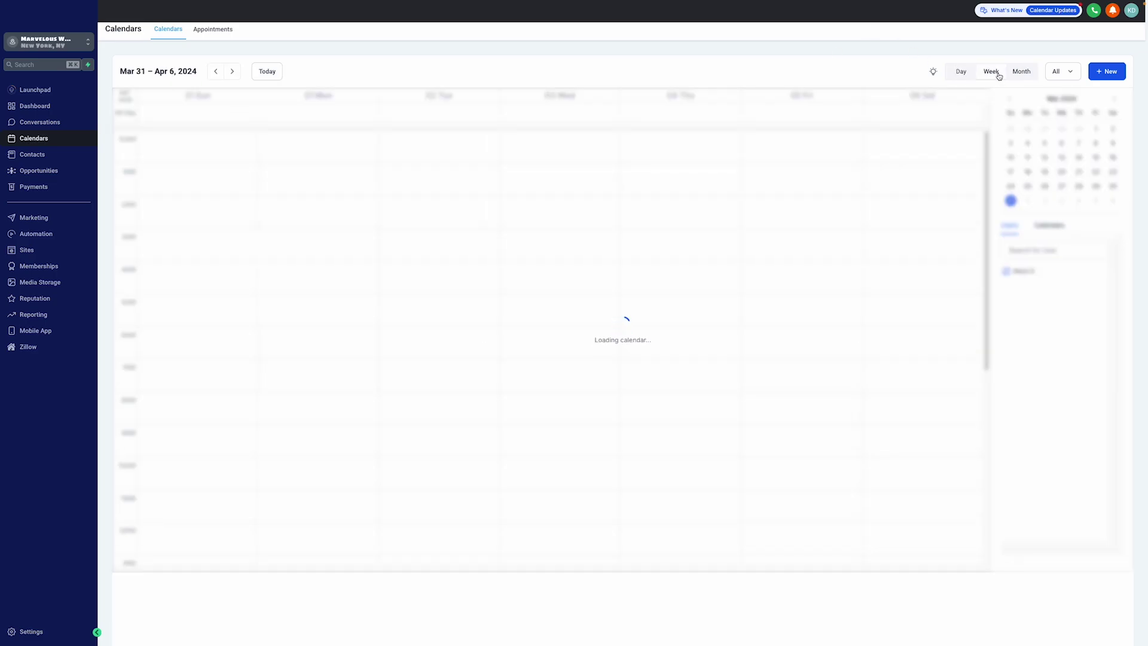
{"action": "left_click", "coordinate": [1022, 73]}
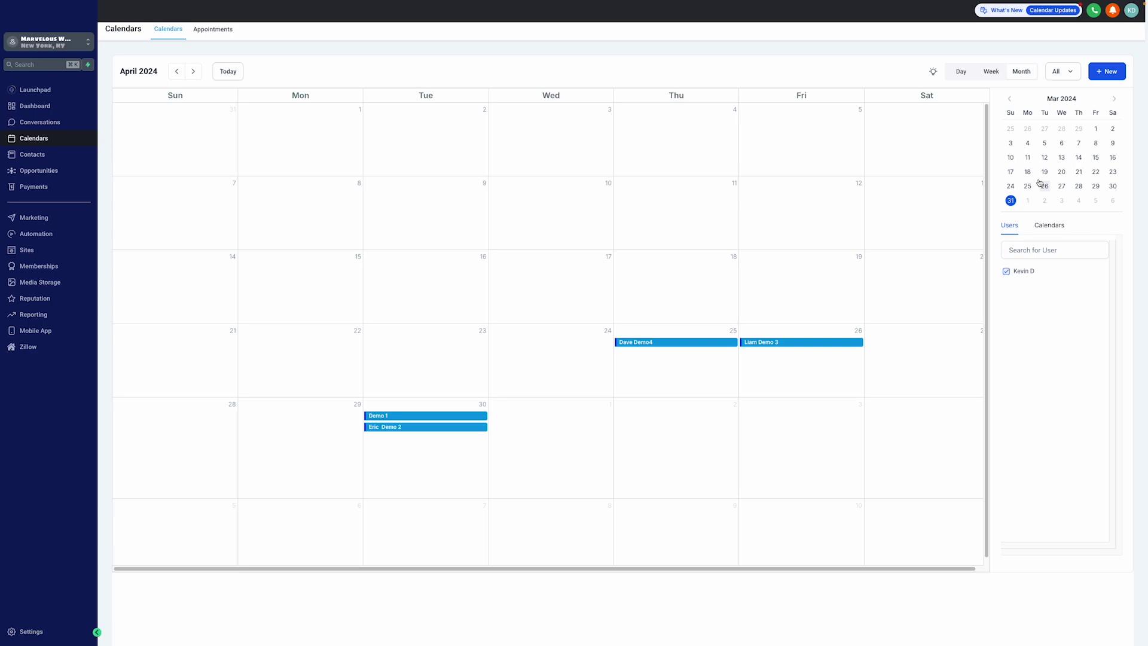
{"action": "left_click", "coordinate": [1034, 251]}
- In the right panel, switch to Calendars, enable the demo calendar, then return to the Users filter
{"action": "left_click", "coordinate": [1048, 228]}
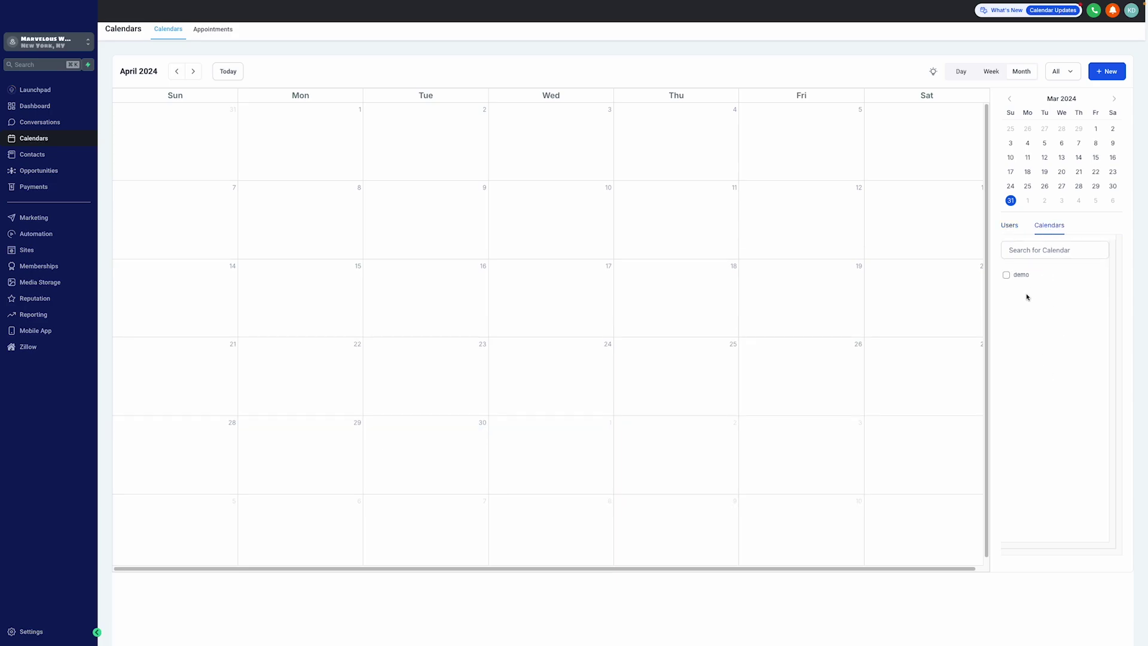
{"action": "left_click", "coordinate": [1007, 276]}
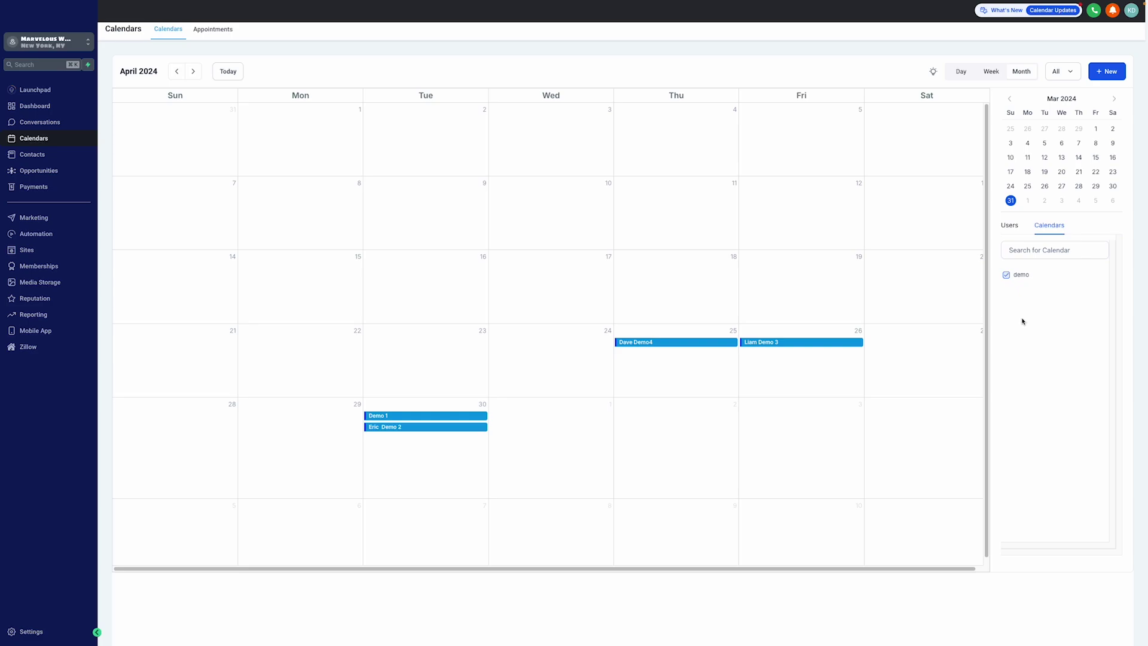
{"action": "left_click", "coordinate": [1014, 224]}
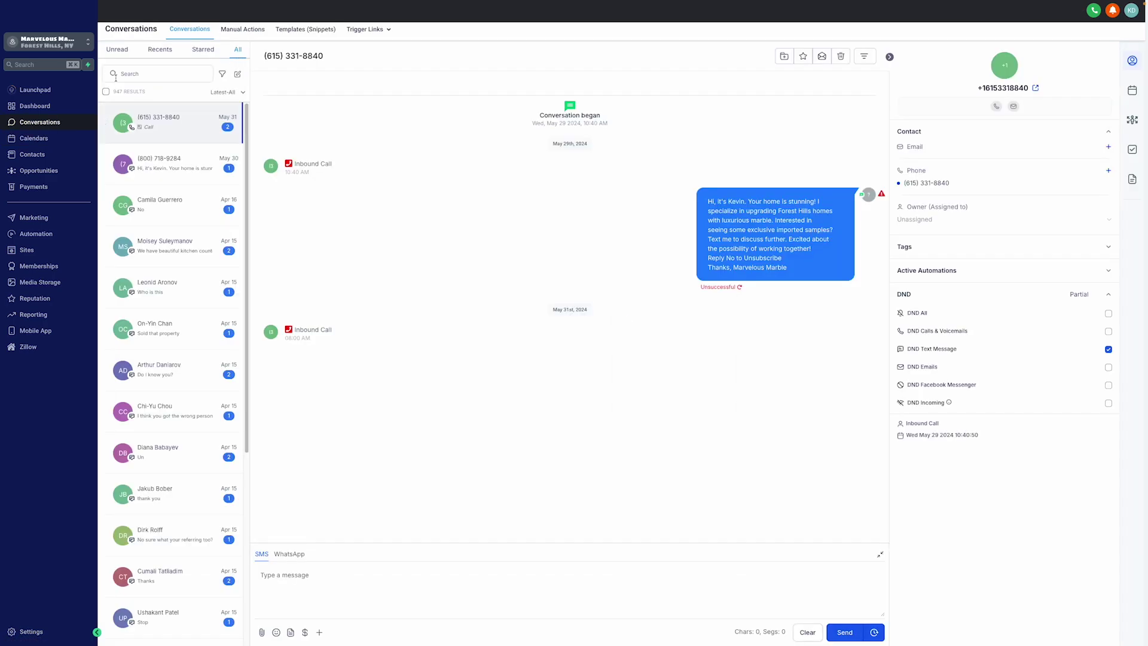
- Open and dismiss the account switcher, then go to the Contacts list
{"action": "left_click", "coordinate": [64, 44]}
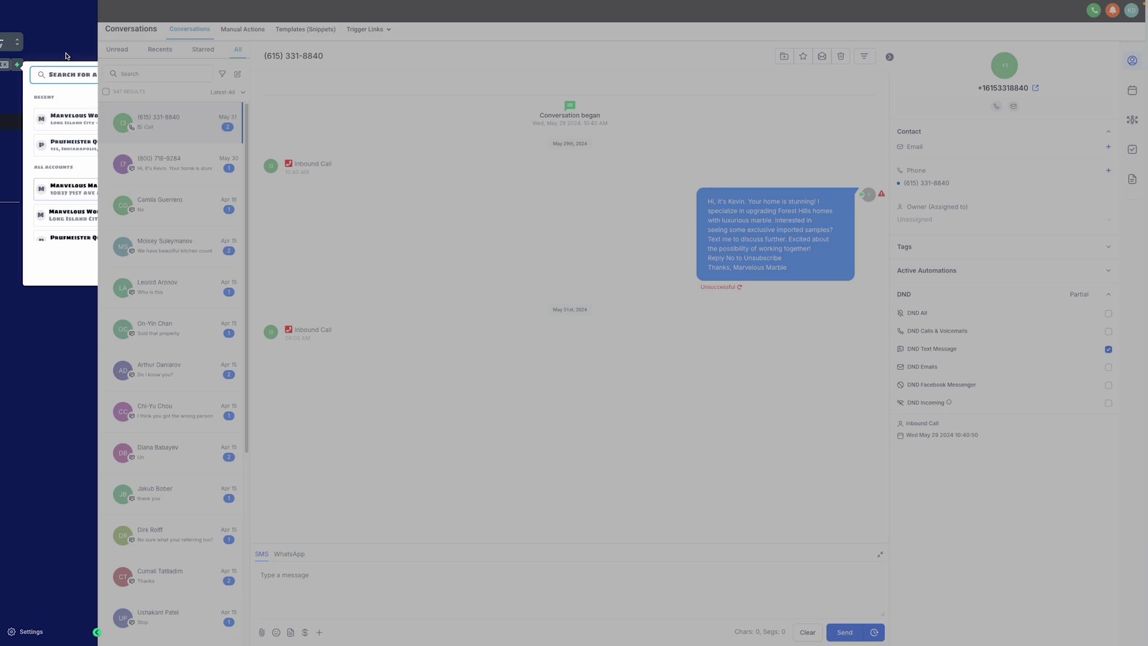
{"action": "left_click", "coordinate": [67, 190]}
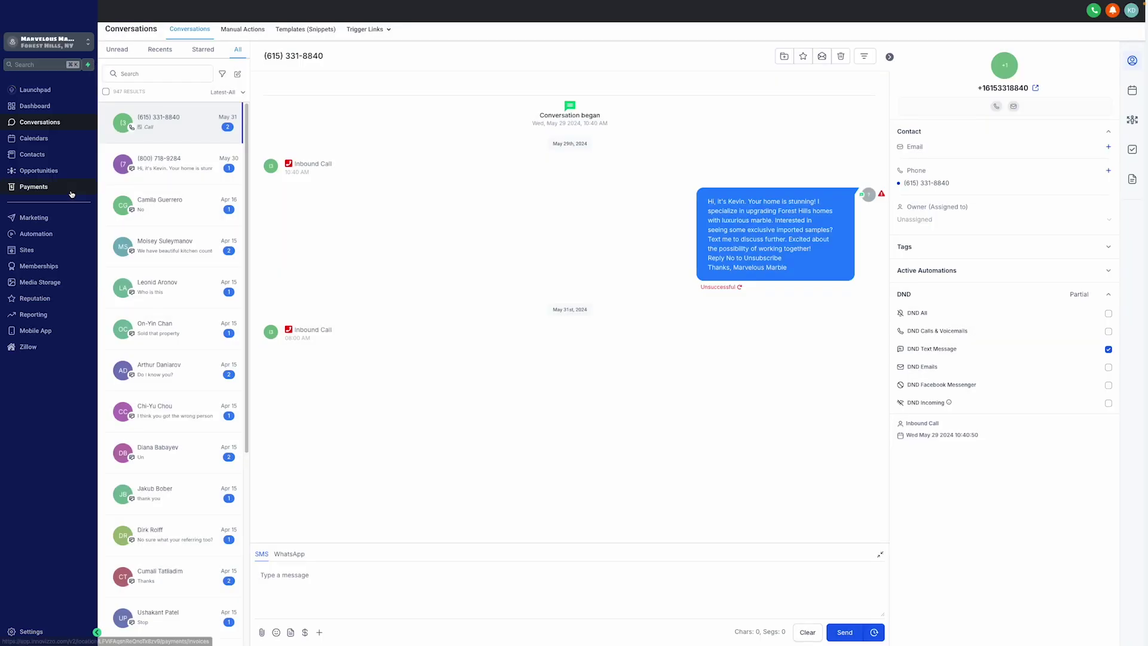
{"action": "left_click", "coordinate": [45, 155]}
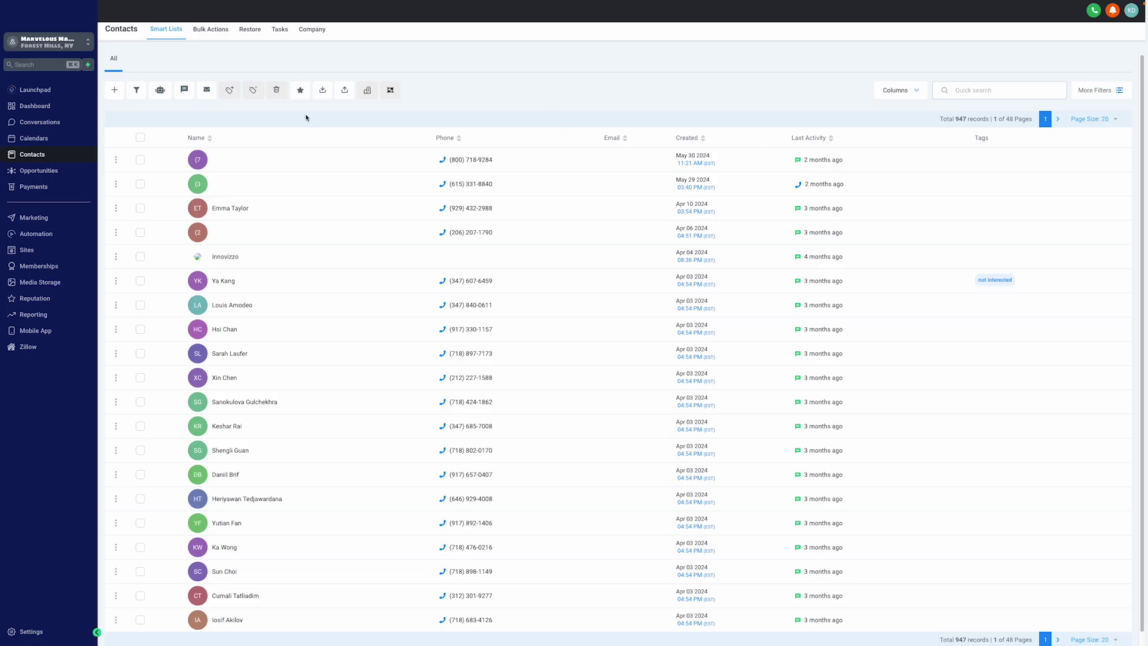
- Attempt a contact export, then start importing contacts from a file and cancel the import
{"action": "left_click", "coordinate": [325, 90]}
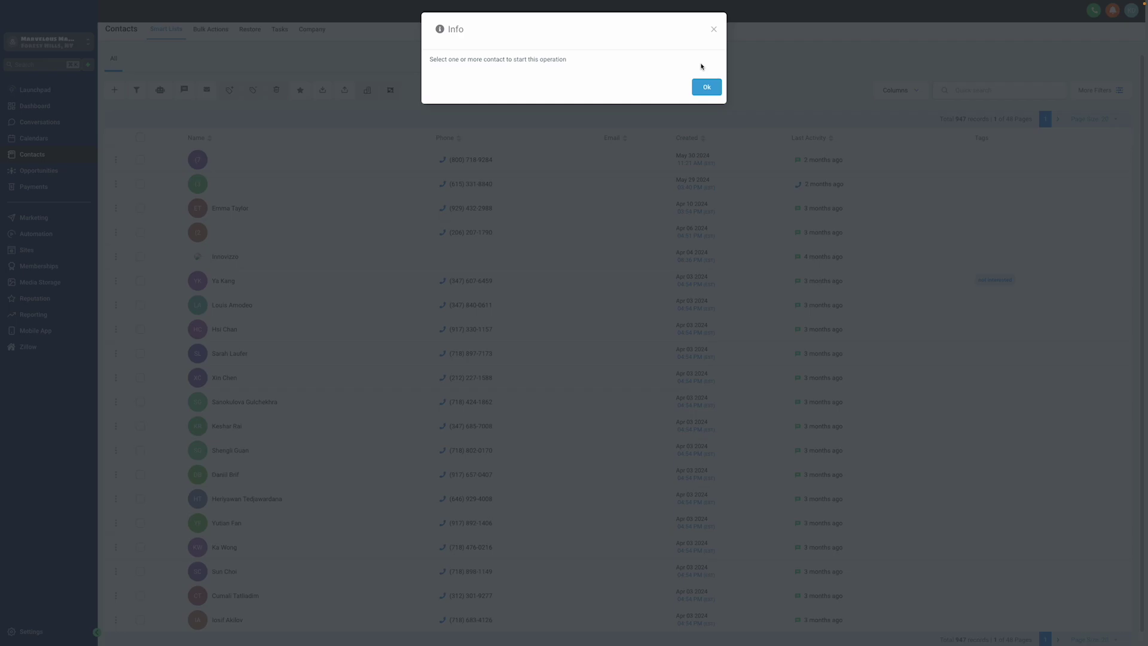
{"action": "left_click", "coordinate": [715, 30]}
{"action": "left_click", "coordinate": [344, 89]}
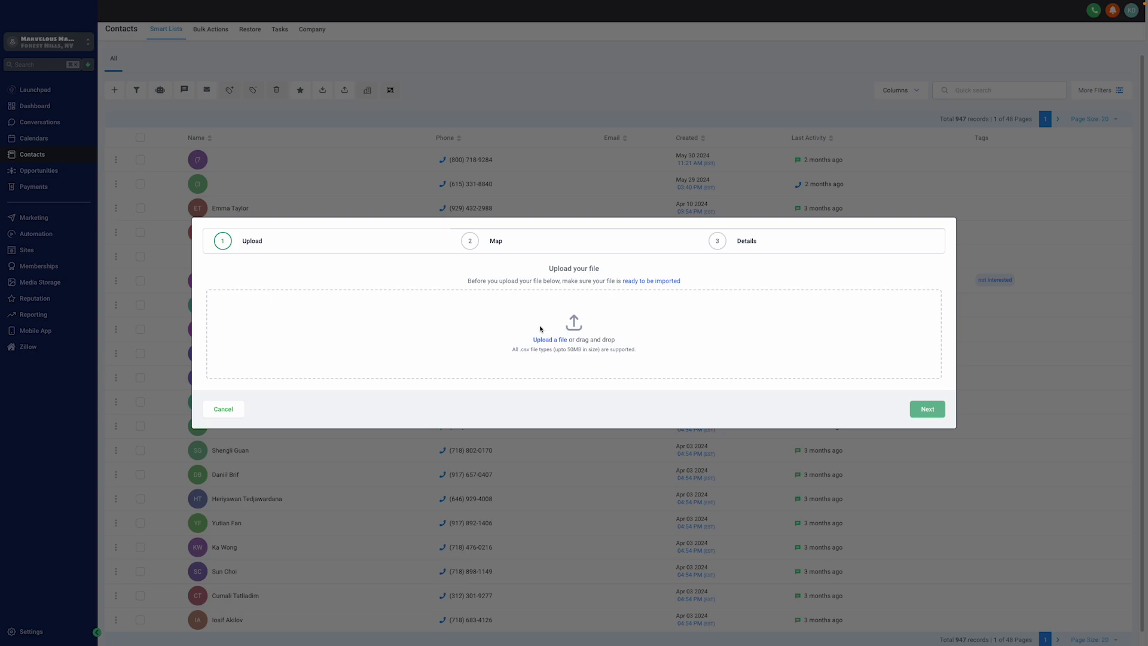
{"action": "left_click_drag", "start_coordinate": [519, 350], "coordinate": [559, 349]}
{"action": "left_click", "coordinate": [682, 344]}
{"action": "left_click", "coordinate": [224, 409]}
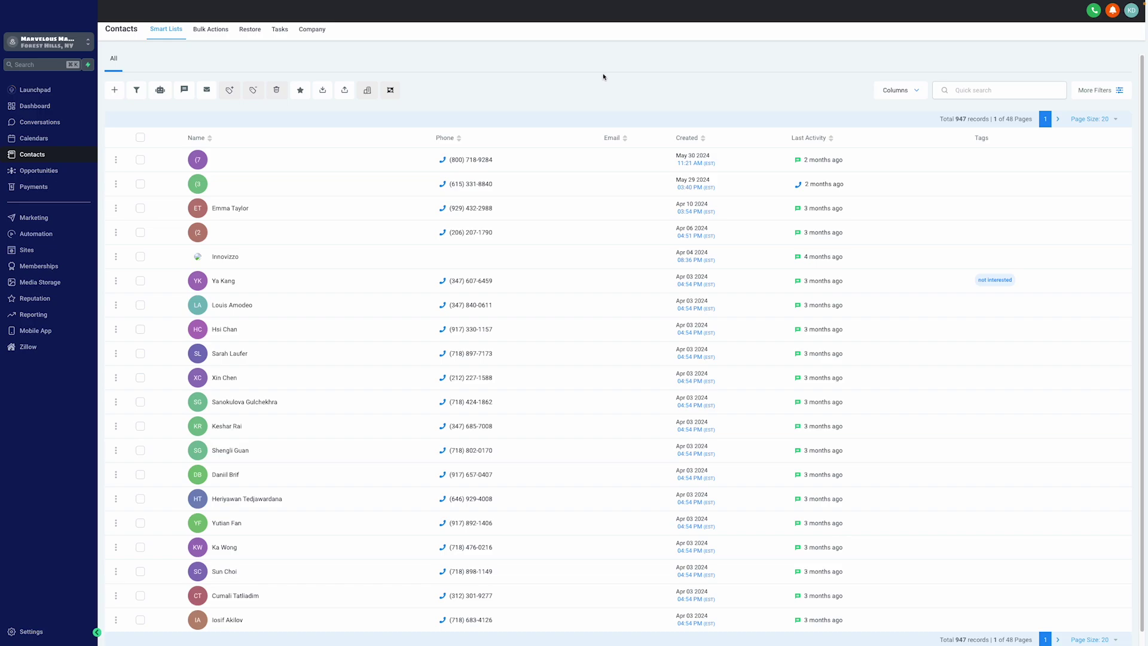
- Open the Opportunities board, check its pipelines, switch to the New York location, and list its pipelines
{"action": "left_click", "coordinate": [47, 172]}
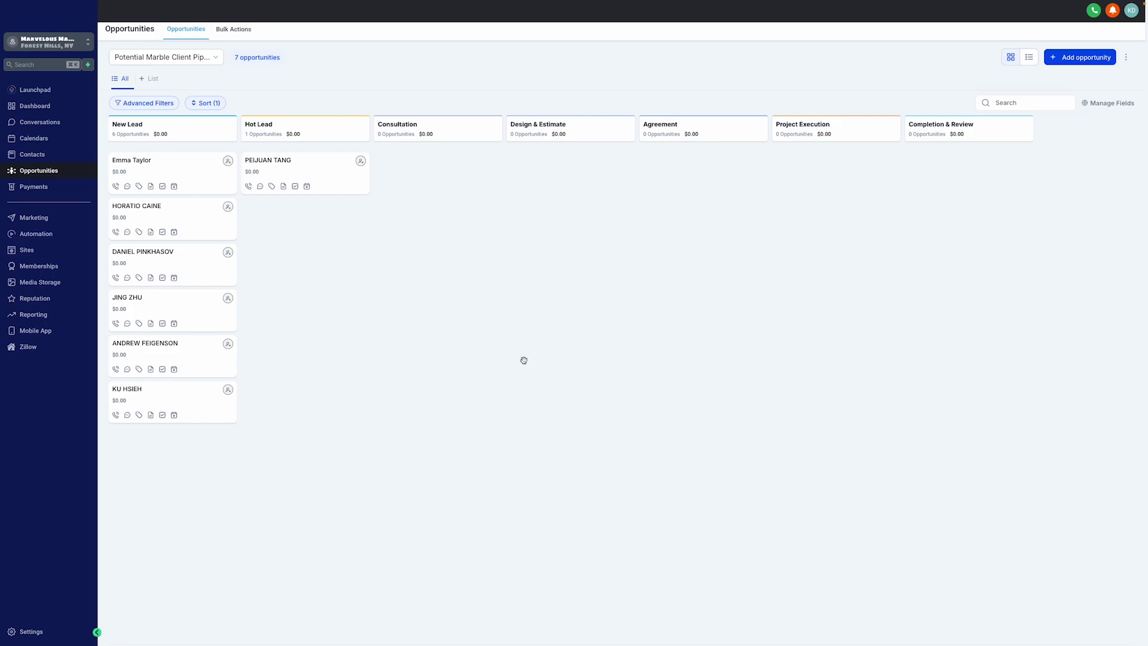
{"action": "left_click", "coordinate": [163, 58]}
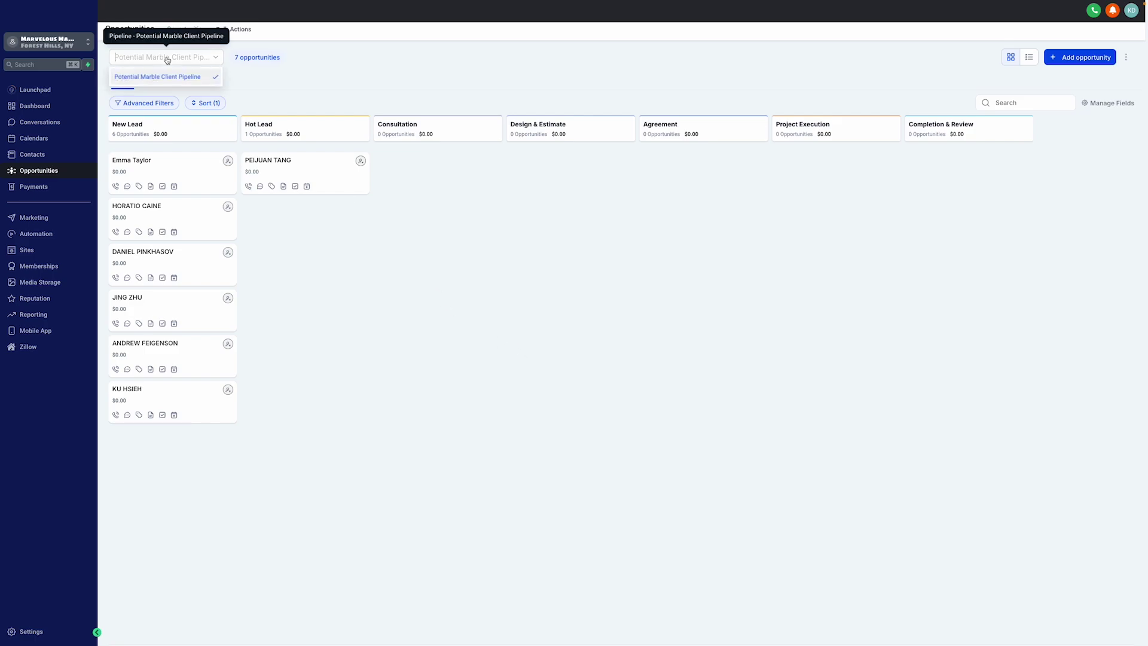
{"action": "left_click", "coordinate": [457, 312]}
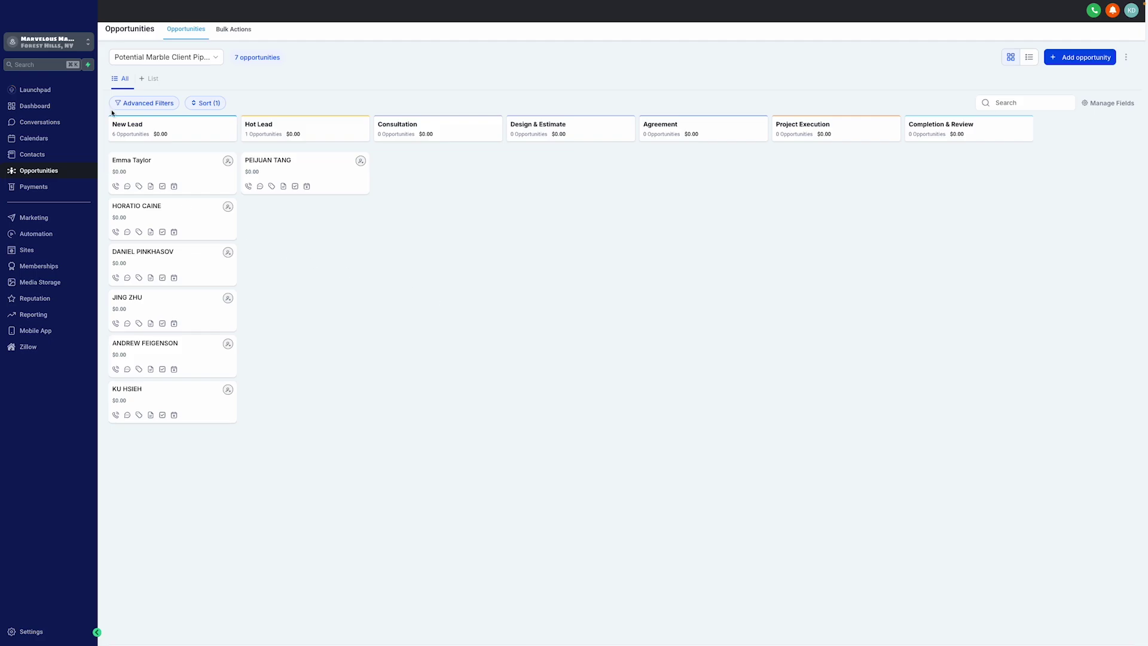
{"action": "left_click", "coordinate": [68, 47]}
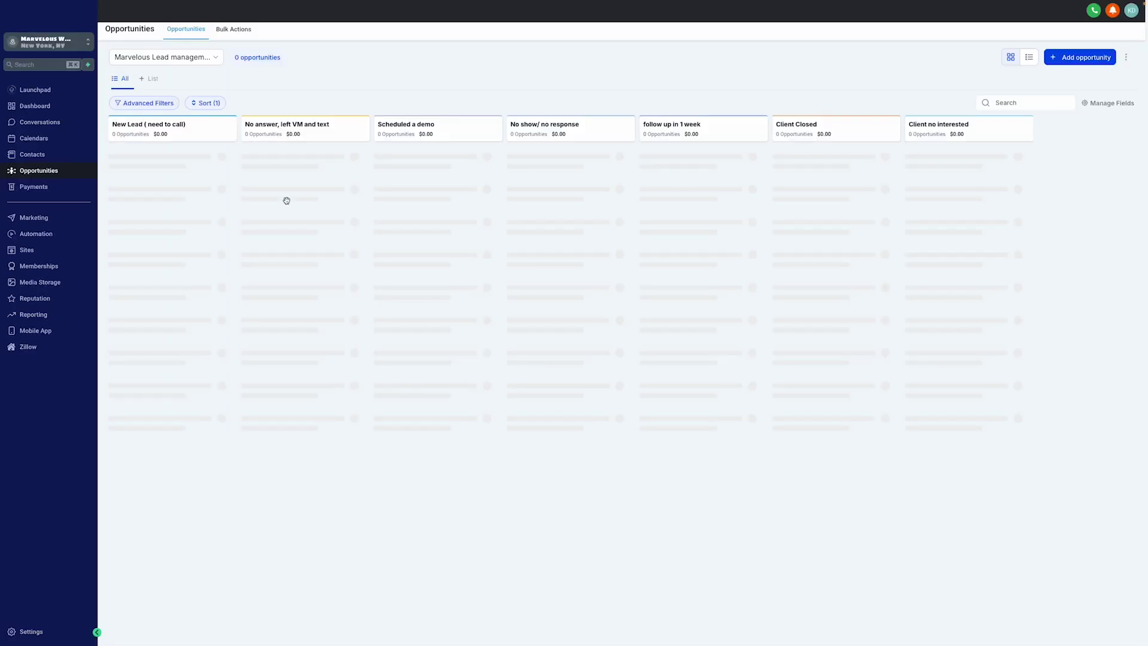
{"action": "left_click", "coordinate": [187, 60]}
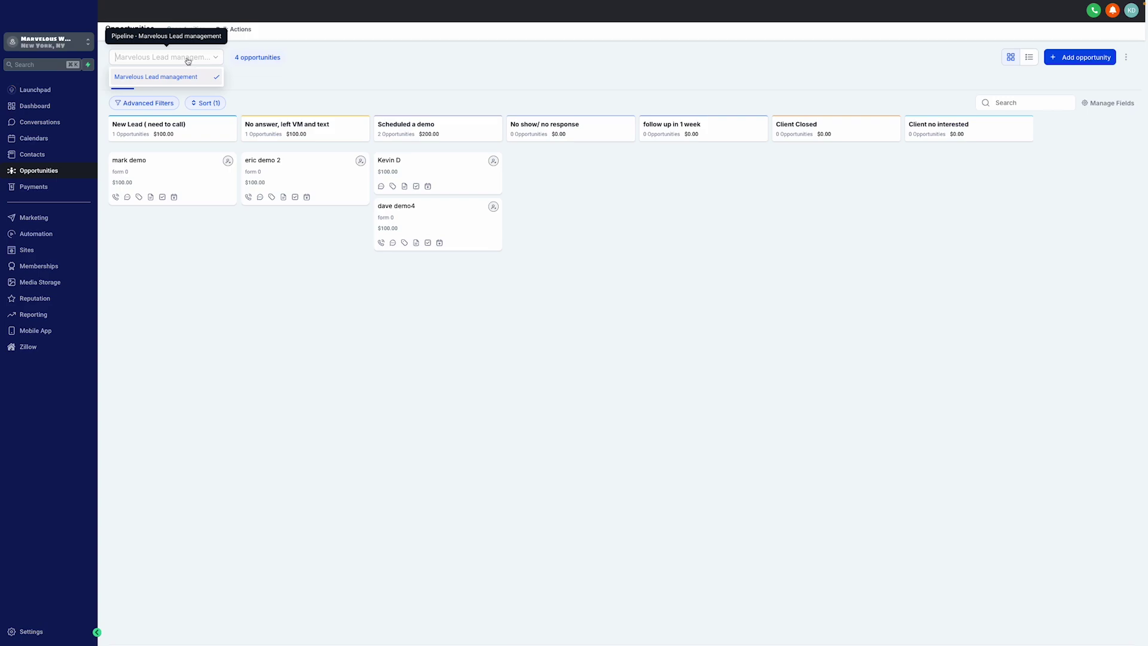
- Close the pipeline list, then view and close the mark demo opportunity's details
{"action": "left_click", "coordinate": [220, 342]}
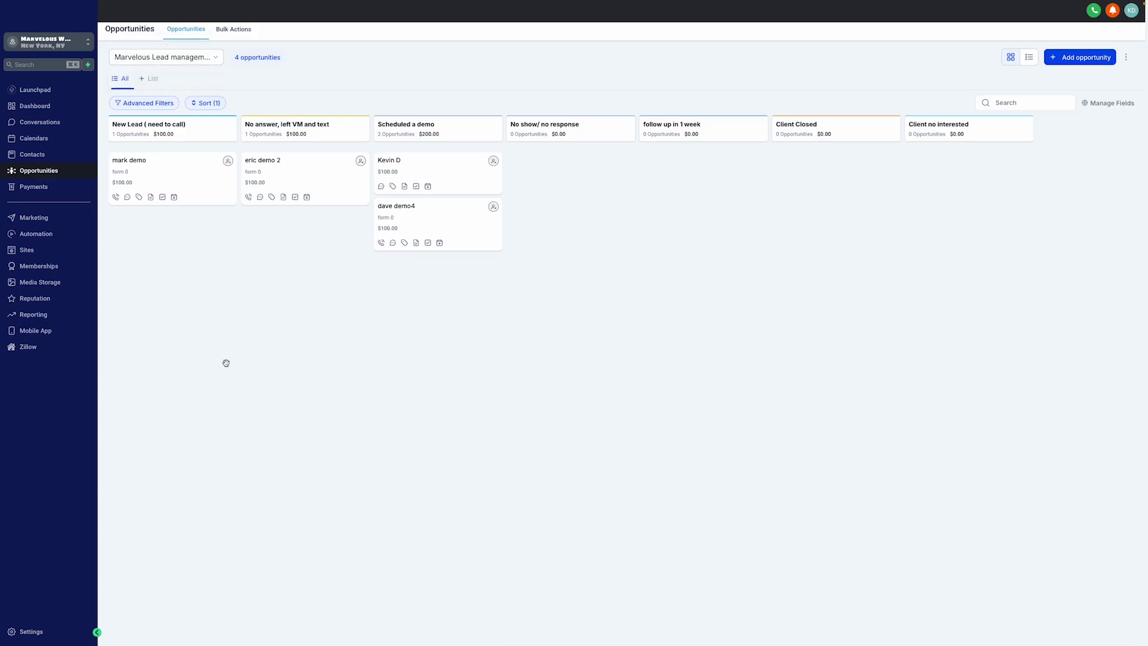
{"action": "left_click", "coordinate": [146, 165]}
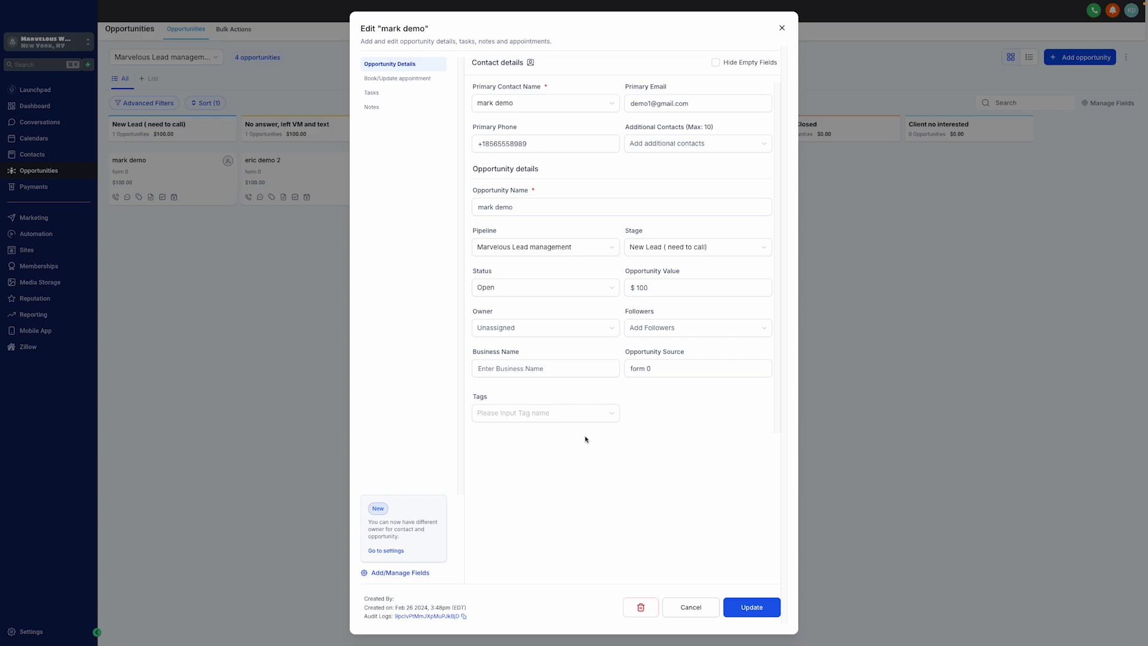
{"action": "left_click", "coordinate": [782, 29]}
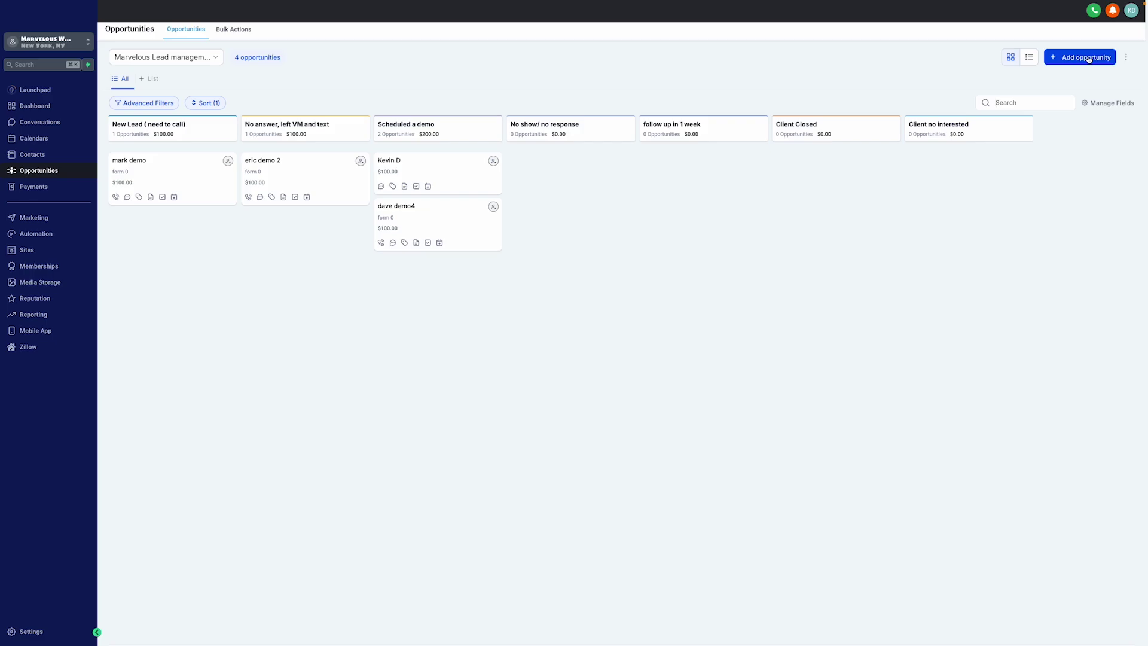
- Start a new opportunity and browse its contact, pipeline and stage choices
{"action": "left_click", "coordinate": [1088, 59]}
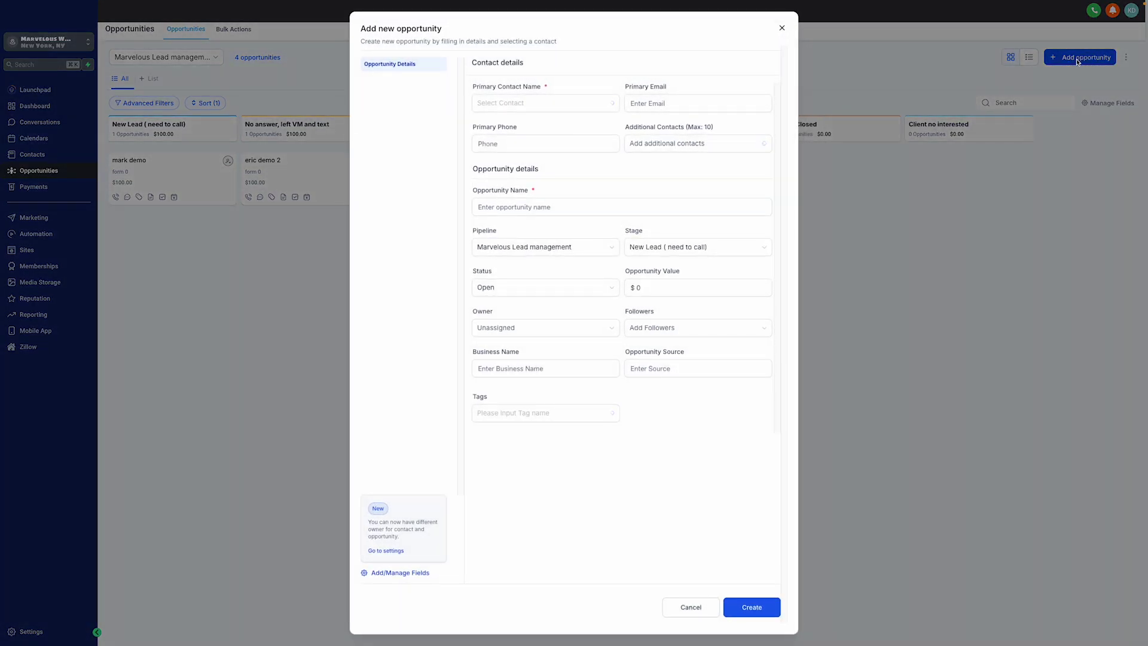
{"action": "left_click", "coordinate": [545, 107]}
{"action": "left_click", "coordinate": [656, 106]}
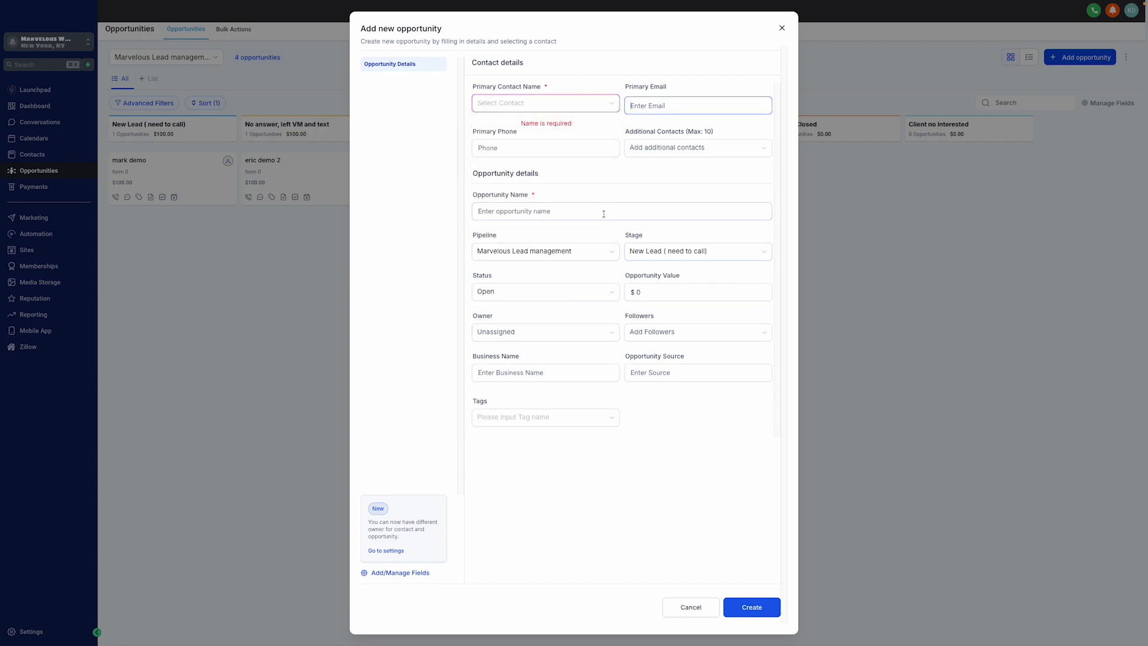
{"action": "left_click", "coordinate": [586, 253]}
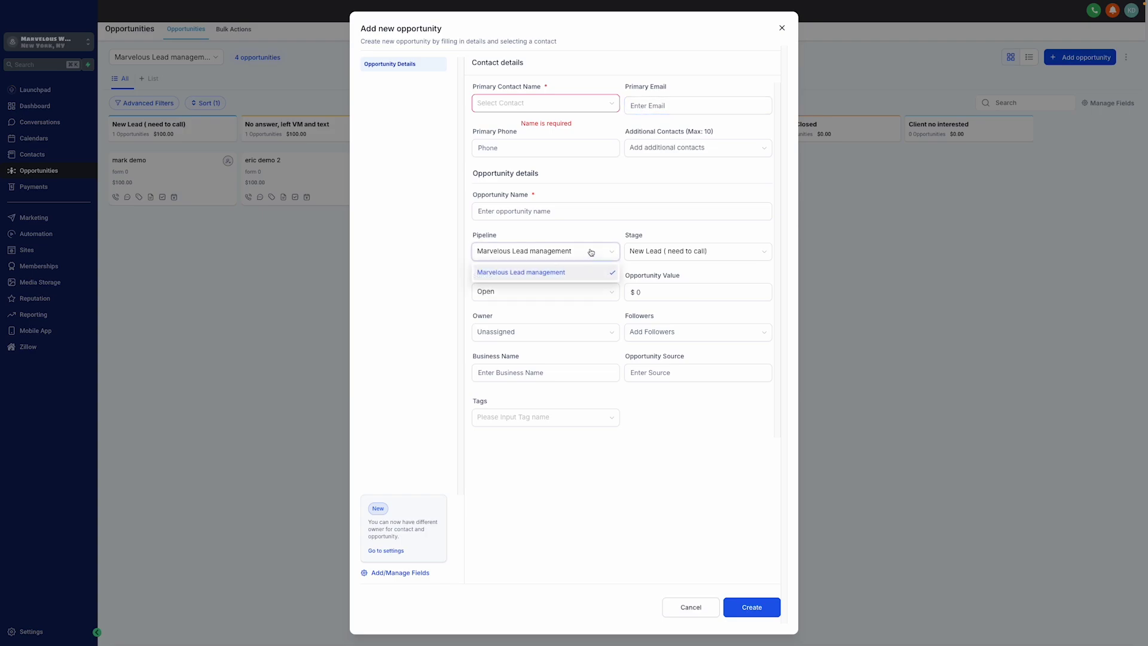
{"action": "left_click", "coordinate": [626, 256]}
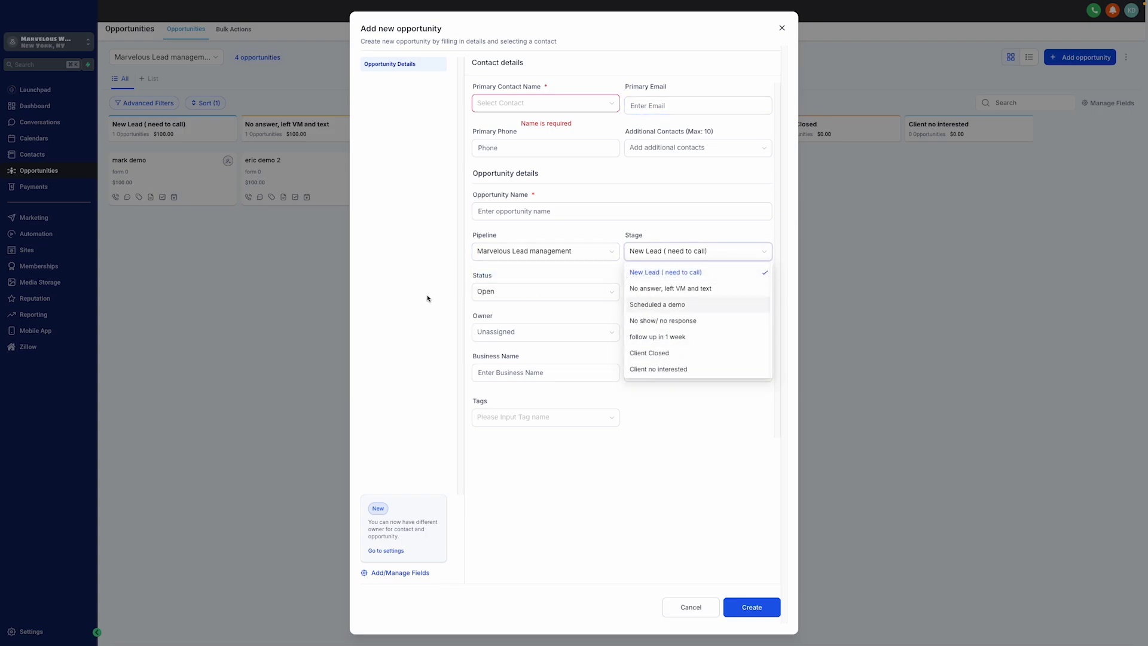
{"action": "left_click", "coordinate": [454, 310]}
- Check the status choices and value field, then close the form without creating anything
{"action": "left_click", "coordinate": [536, 295]}
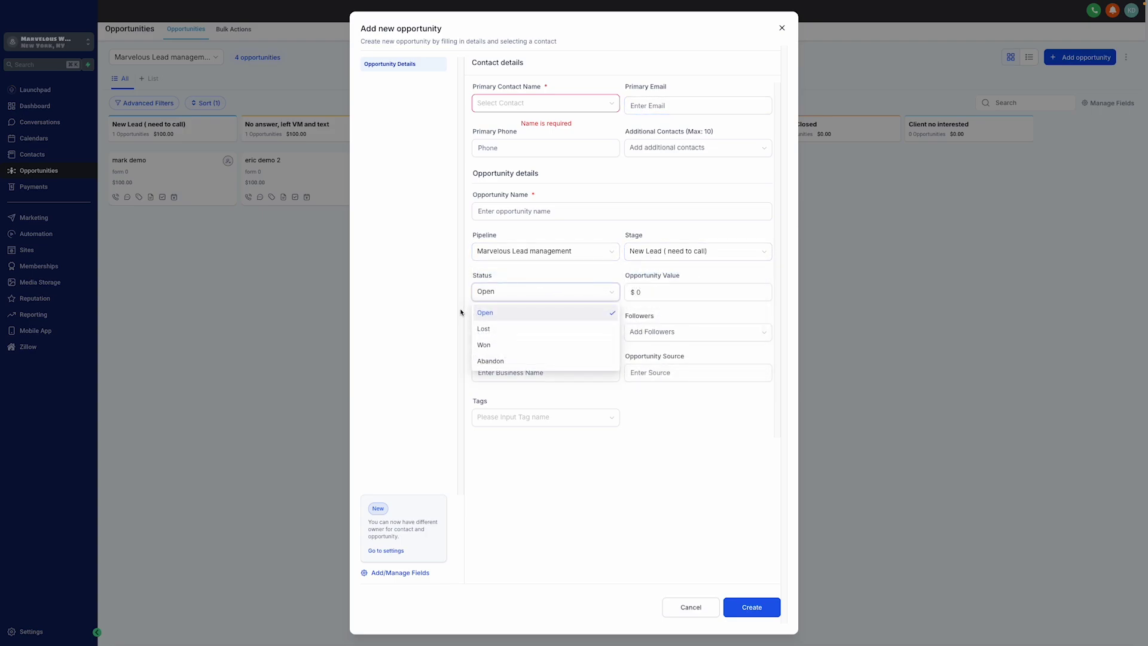
{"action": "left_click", "coordinate": [387, 388]}
{"action": "left_click", "coordinate": [665, 293]}
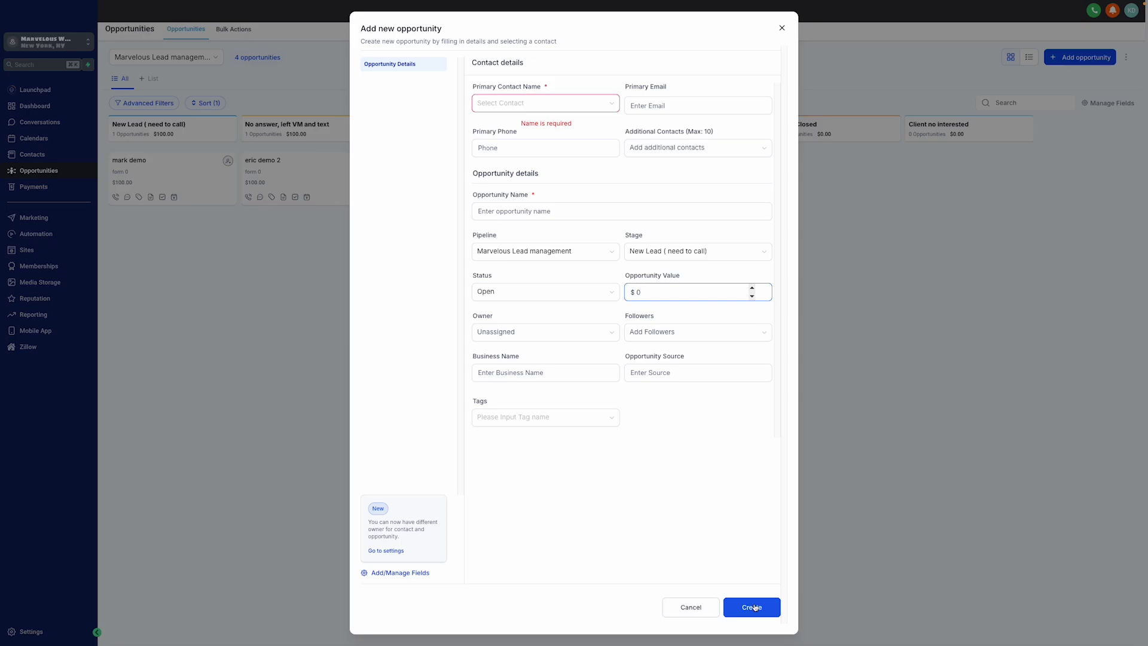
{"action": "left_click", "coordinate": [781, 28]}
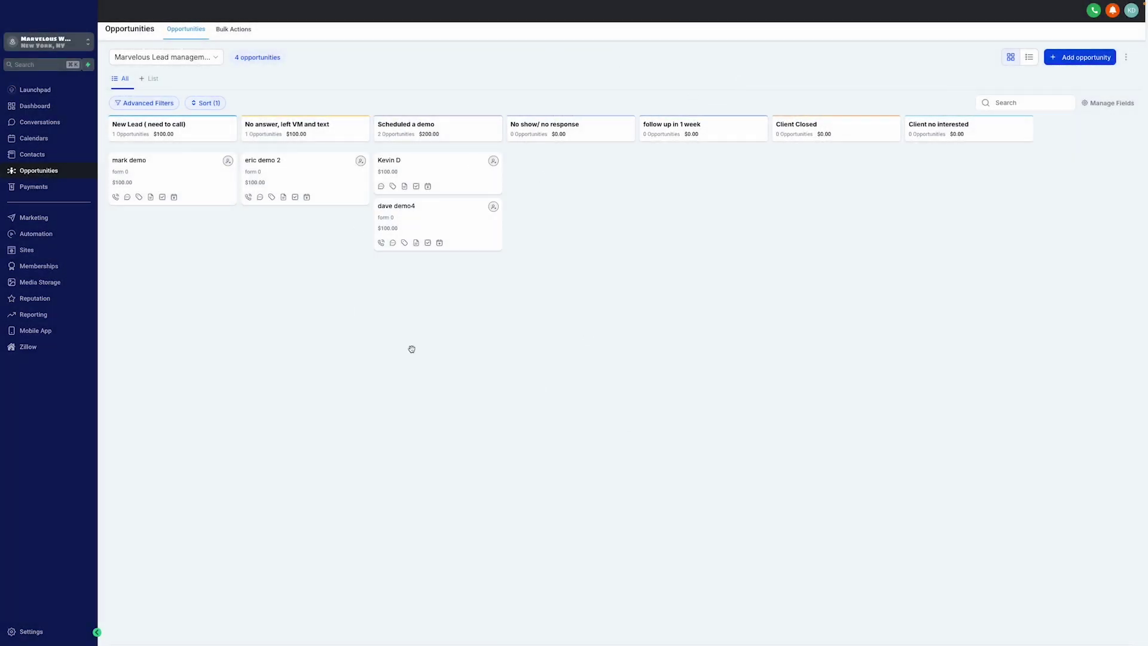